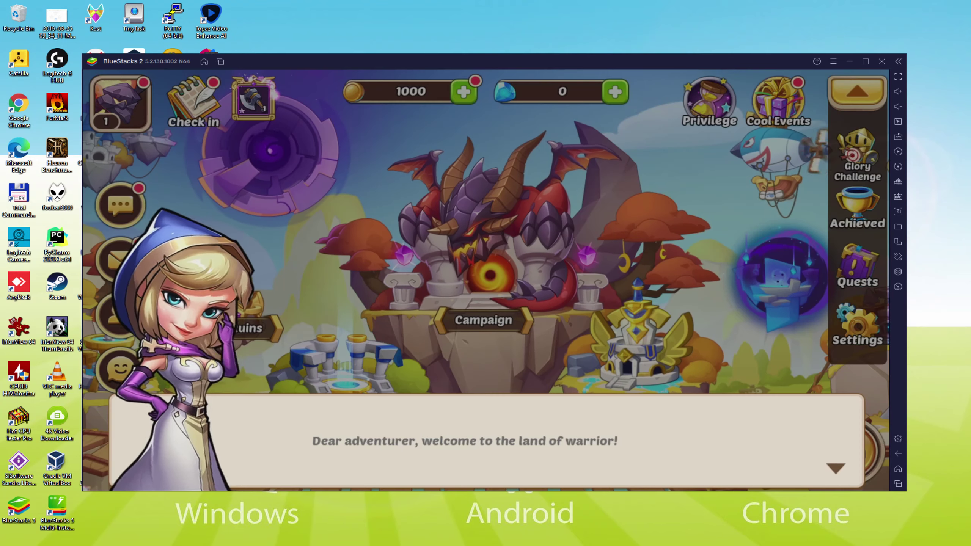
Step: Advance past the welcome dialogue and set the player name to Usitility
{"action": "left_click", "coordinate": [564, 466]}
{"action": "left_click", "coordinate": [401, 344]}
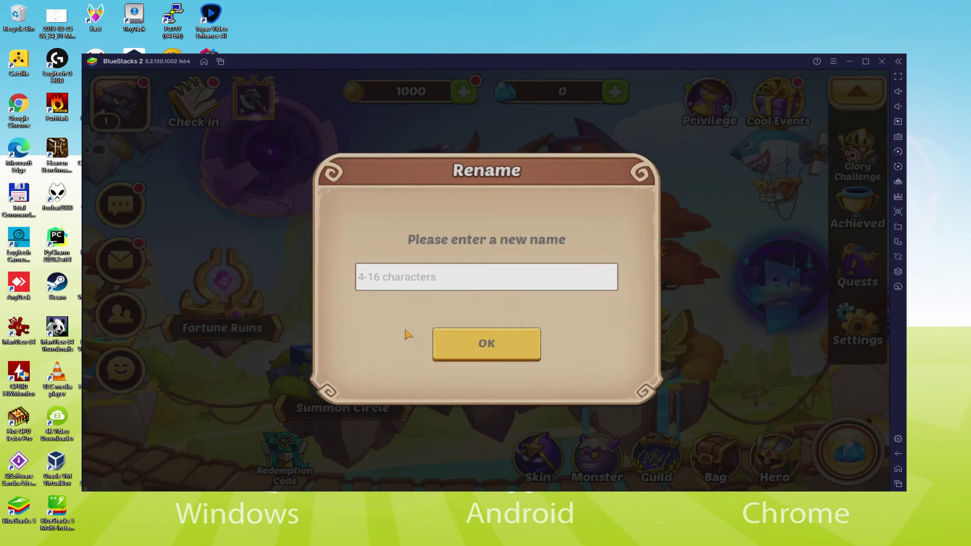
{"action": "type", "text": "Usitility"}
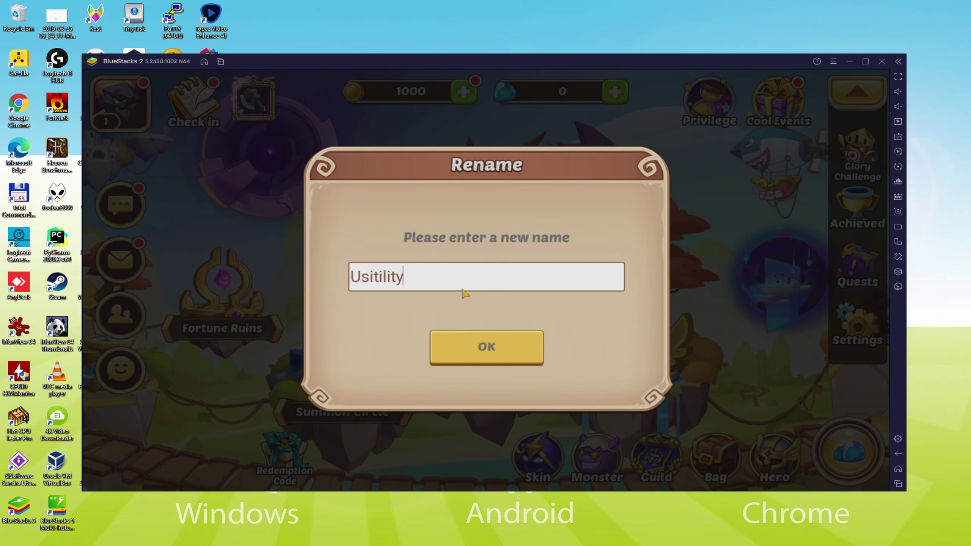
{"action": "left_click", "coordinate": [492, 349]}
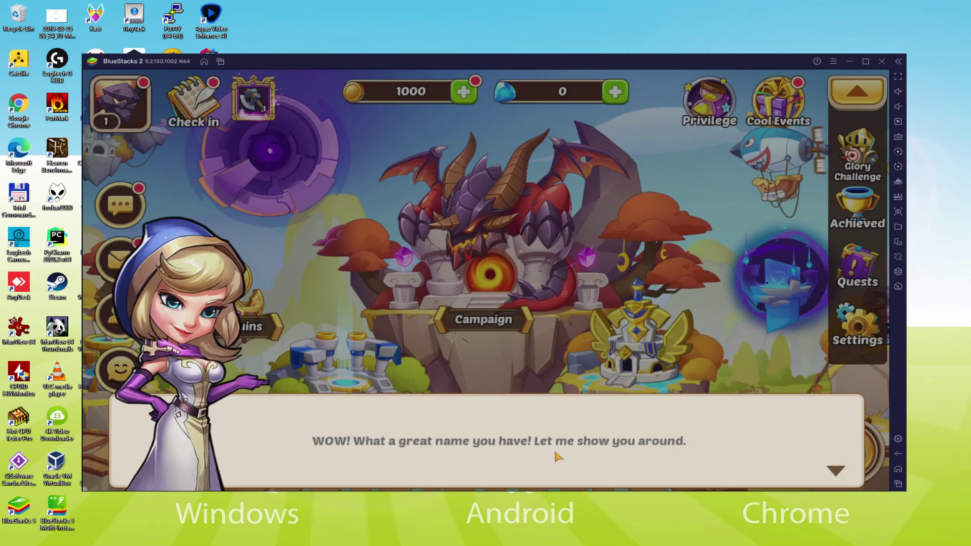
Step: Enter the Summon Circle, perform the free Basic Summon, accept the hero and select Heroic Summon
{"action": "left_click", "coordinate": [617, 454]}
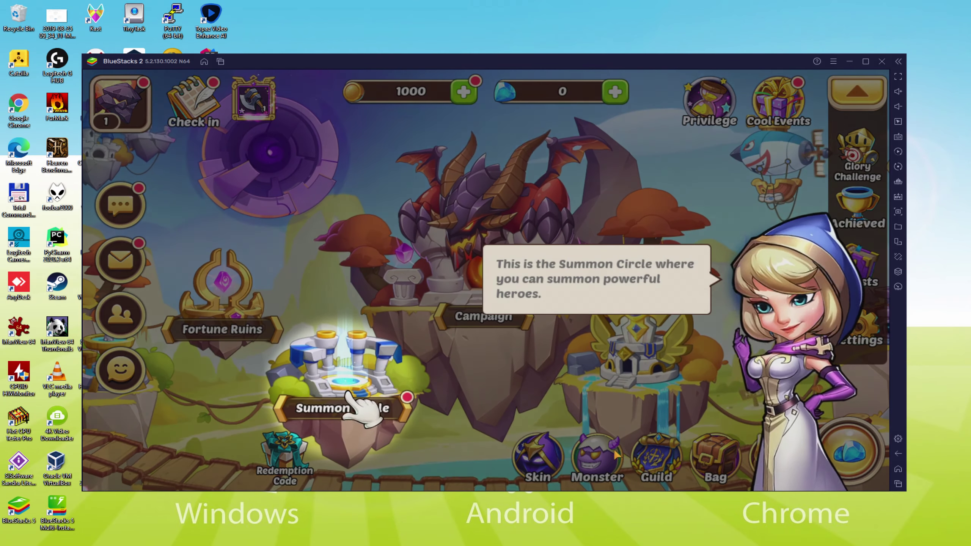
{"action": "left_click", "coordinate": [361, 410]}
{"action": "left_click", "coordinate": [667, 470]}
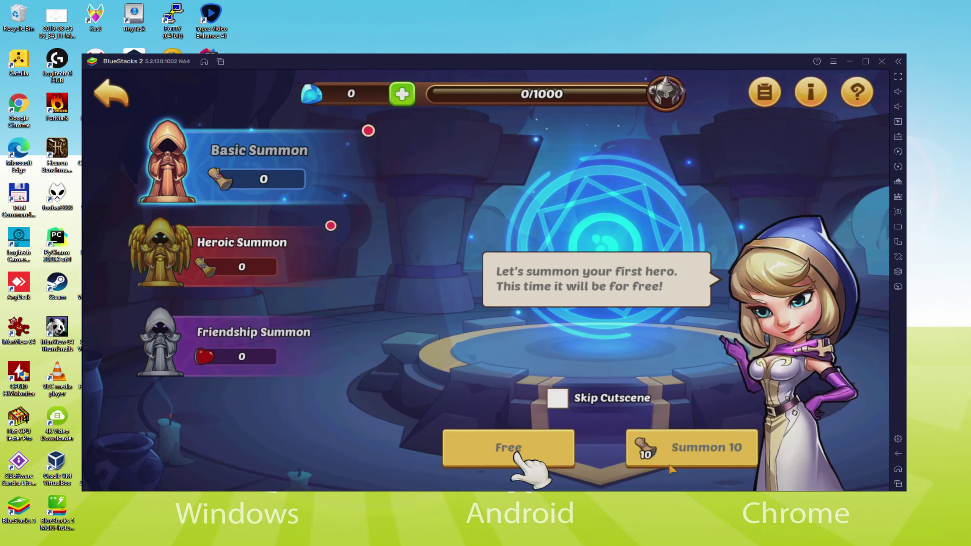
{"action": "left_click", "coordinate": [539, 453]}
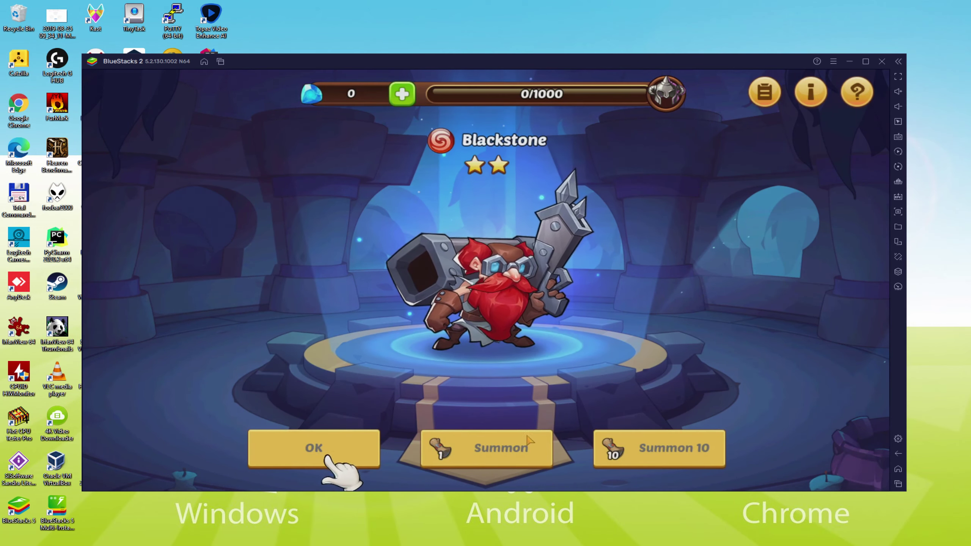
{"action": "left_click", "coordinate": [327, 444]}
{"action": "left_click", "coordinate": [329, 440]}
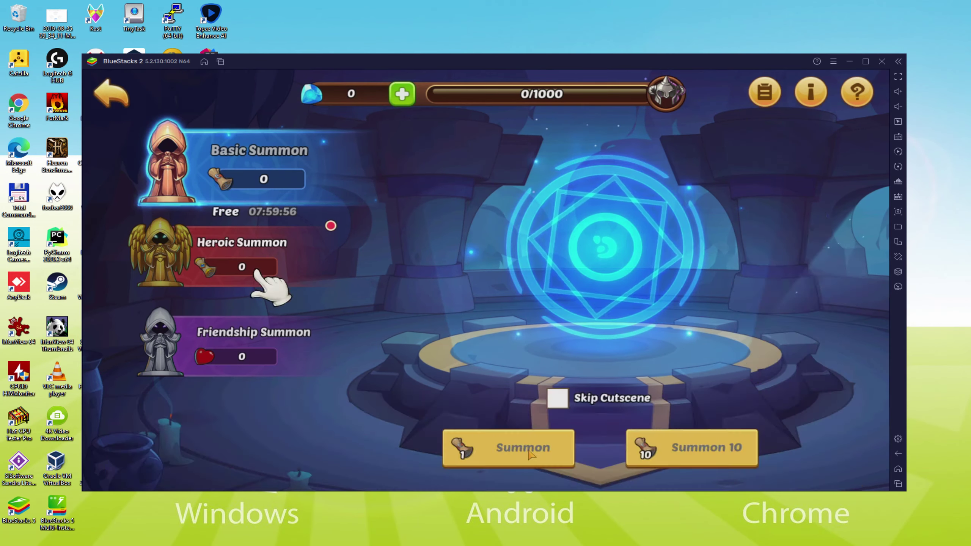
{"action": "left_click", "coordinate": [245, 253]}
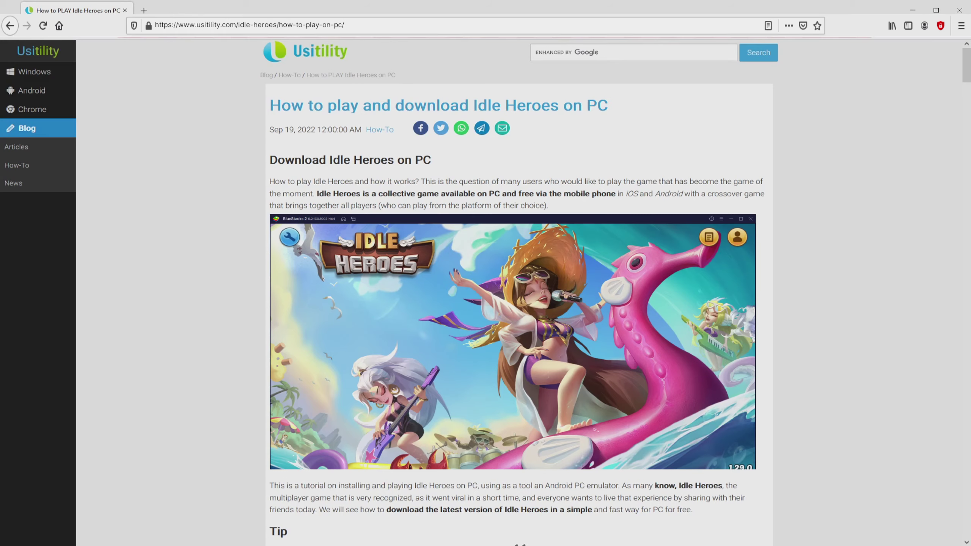
Step: In the browser, go from the Usitility Idle Heroes article to its BlueStacks page, review the game features and download the installer
{"action": "scroll", "coordinate": [513, 291], "scroll_direction": "down", "scroll_amount": 5}
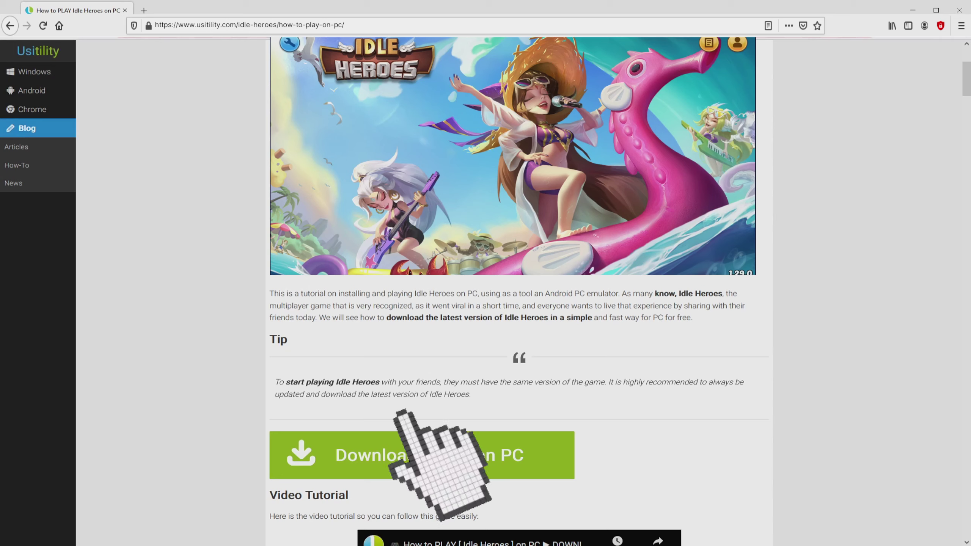
{"action": "left_click", "coordinate": [405, 452]}
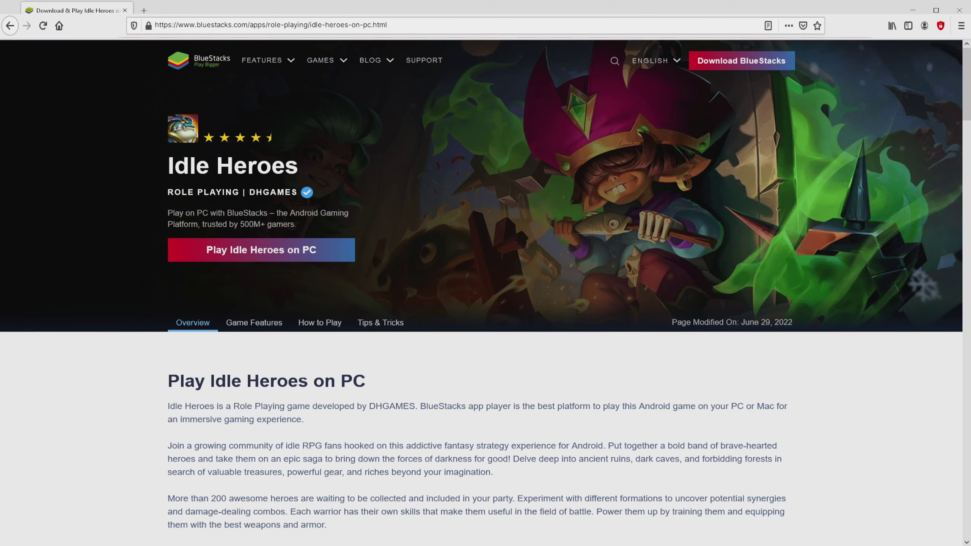
{"action": "scroll", "coordinate": [486, 291], "scroll_direction": "down", "scroll_amount": 20}
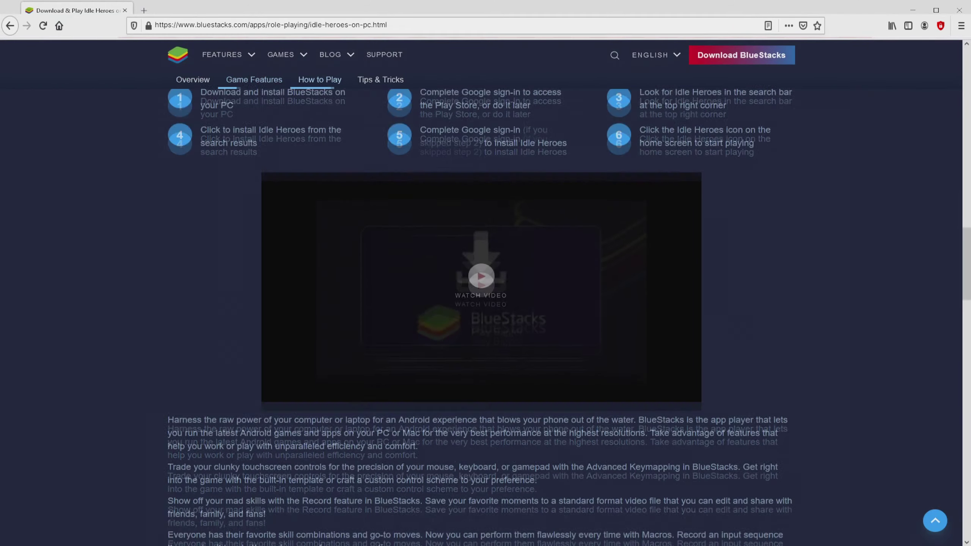
{"action": "scroll", "coordinate": [486, 291], "scroll_direction": "down", "scroll_amount": 10}
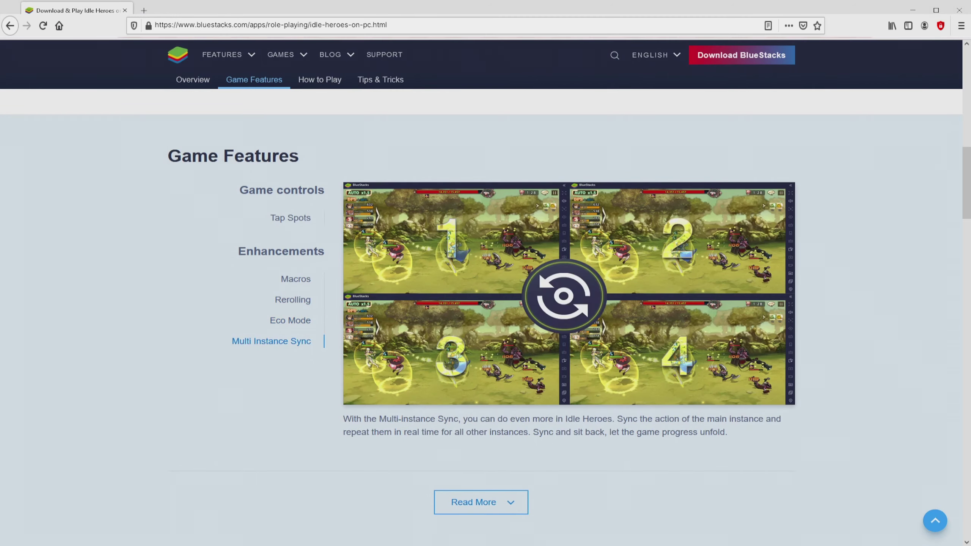
{"action": "key", "text": "Home"}
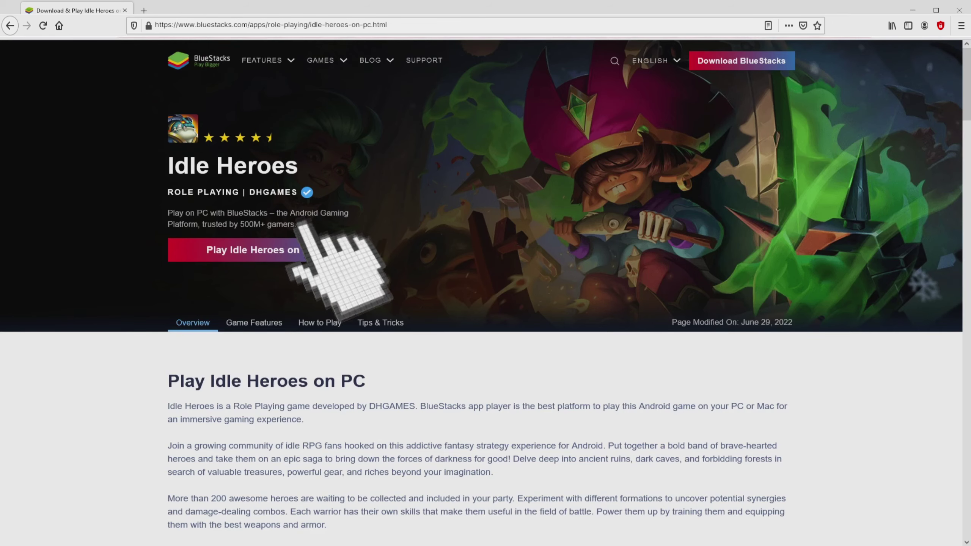
{"action": "left_click", "coordinate": [302, 249]}
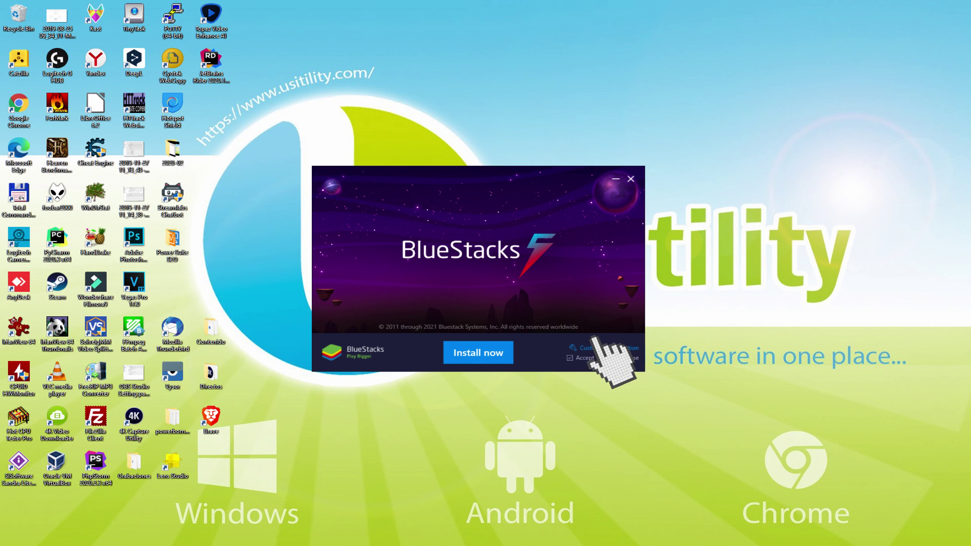
Step: Check the data path under the BlueStacks custom installation options, return without changes and start the installation
{"action": "left_click", "coordinate": [587, 348]}
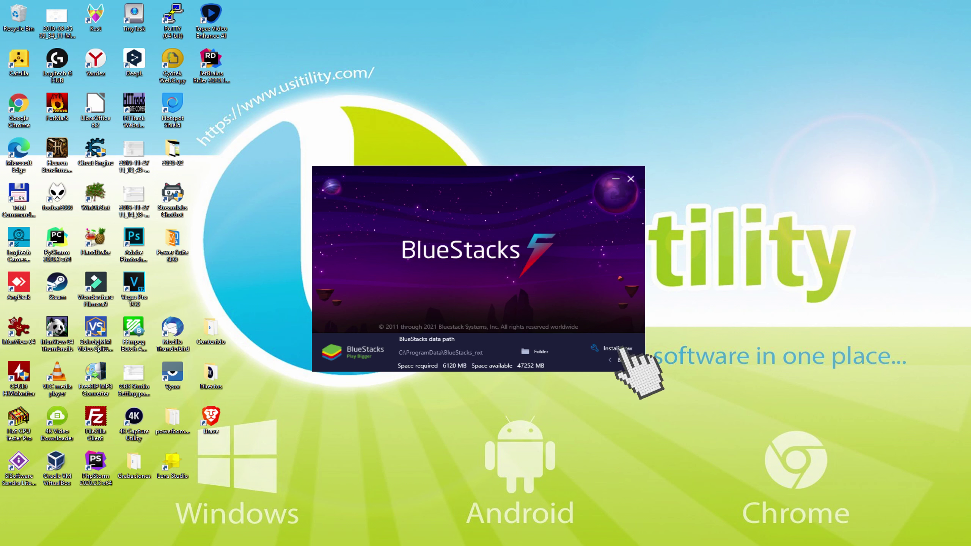
{"action": "left_click", "coordinate": [617, 360]}
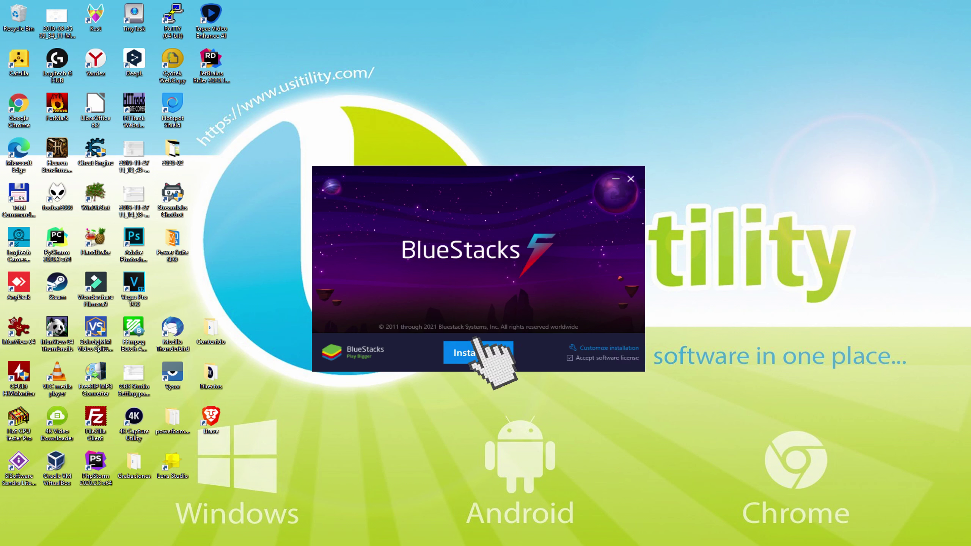
{"action": "left_click", "coordinate": [477, 352]}
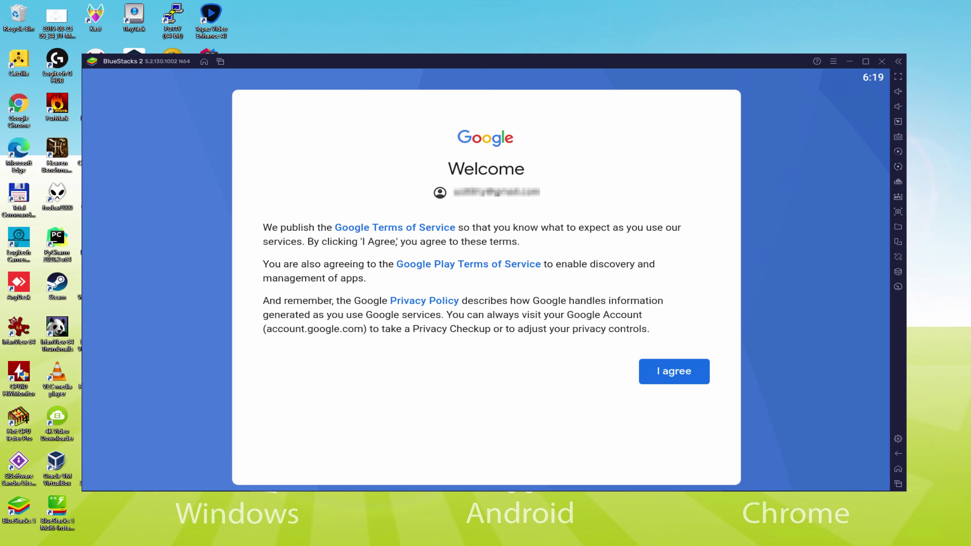
Step: Agree to the Google terms, turn off backup to Google Drive and accept the Google services settings
{"action": "left_click", "coordinate": [673, 373]}
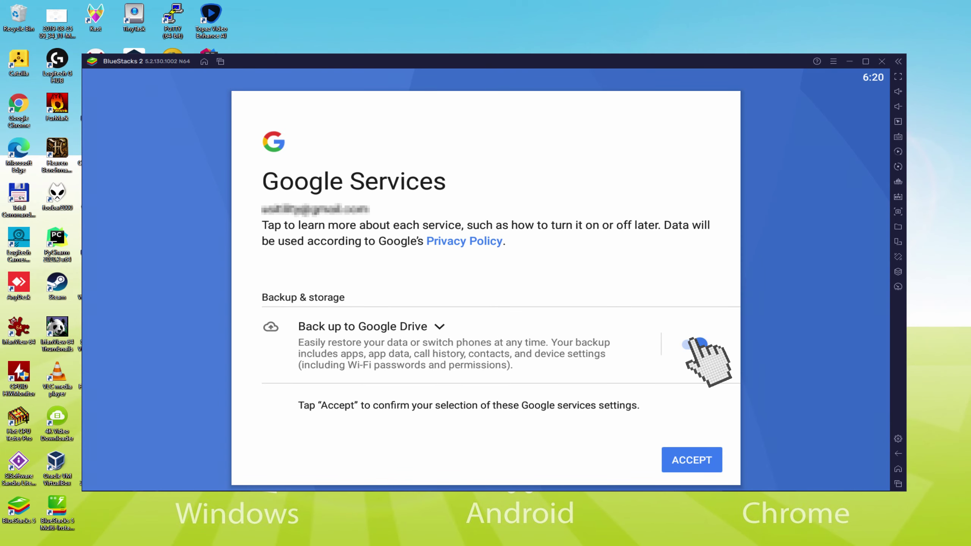
{"action": "left_click", "coordinate": [692, 341]}
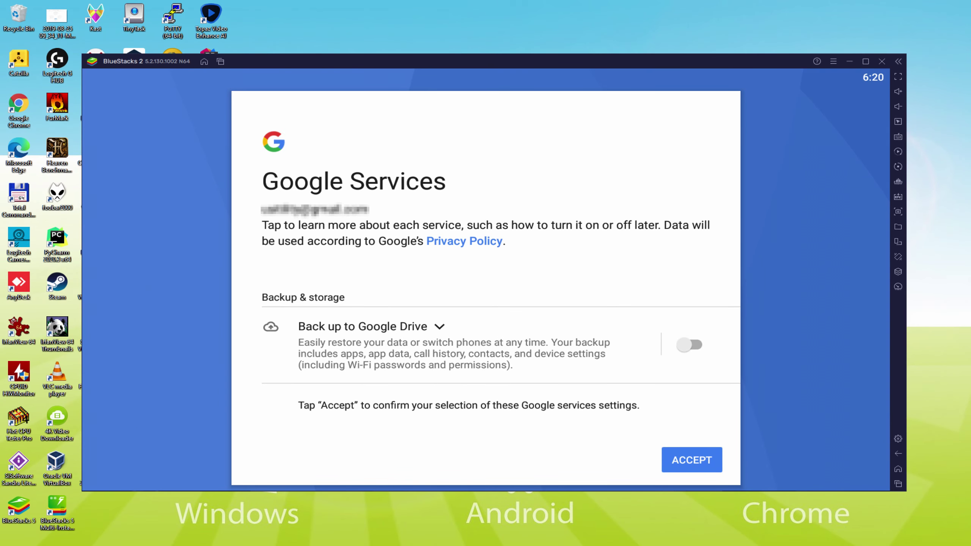
{"action": "left_click", "coordinate": [688, 459]}
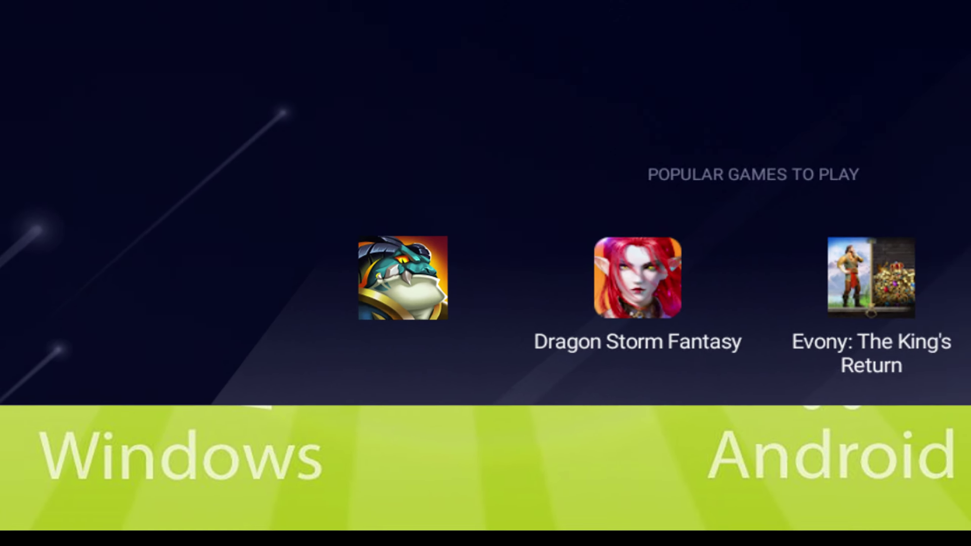
Step: Install Idle Heroes from its Play Store page and launch it from the BlueStacks home screen
{"action": "left_click", "coordinate": [330, 430]}
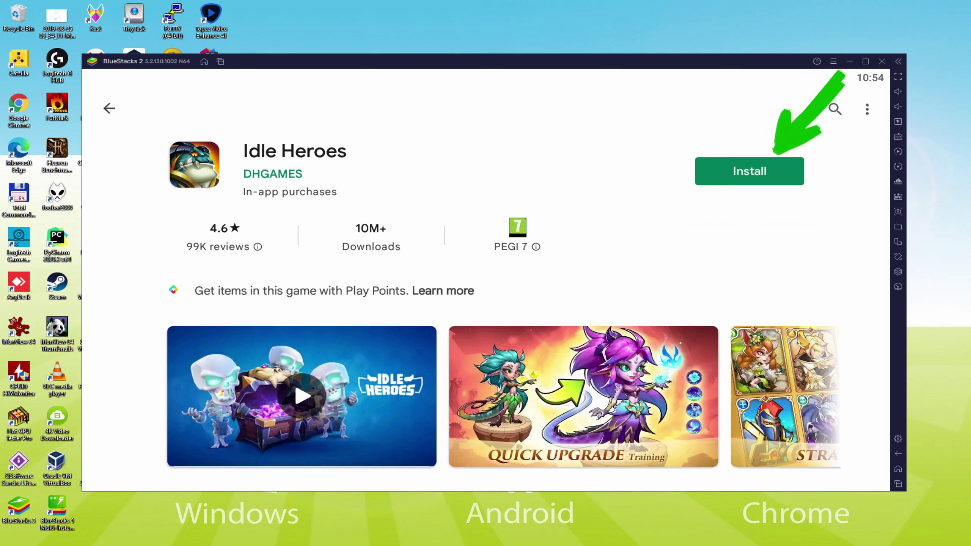
{"action": "left_click", "coordinate": [774, 166]}
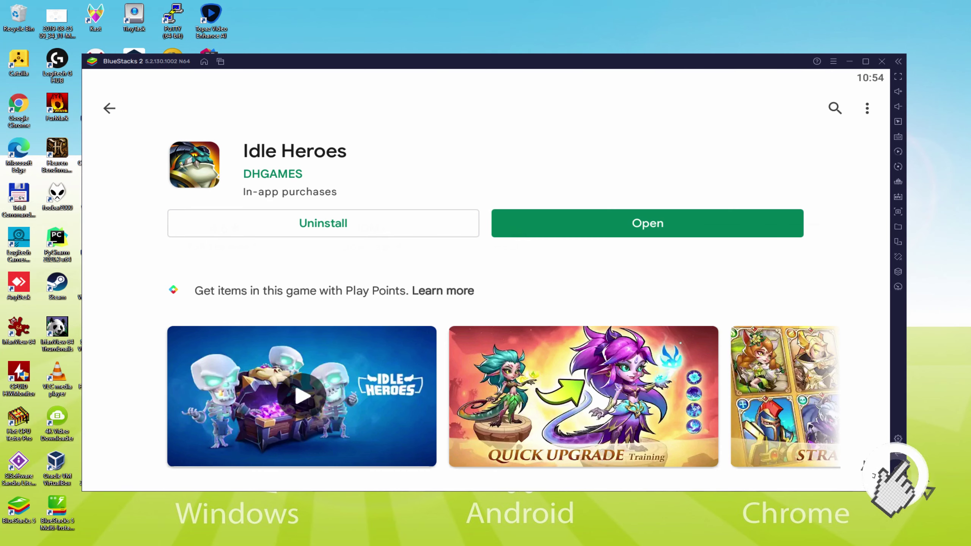
{"action": "left_click", "coordinate": [827, 338]}
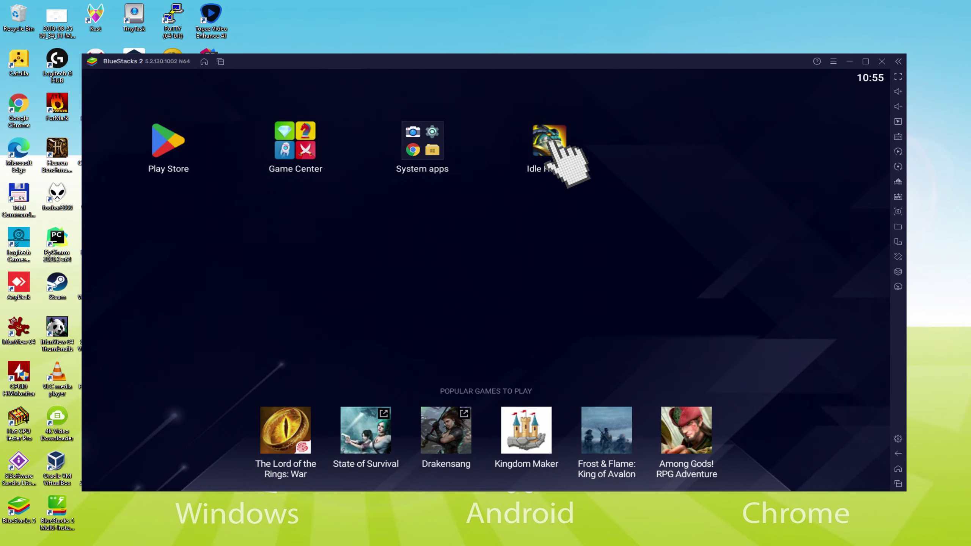
{"action": "left_click", "coordinate": [551, 143]}
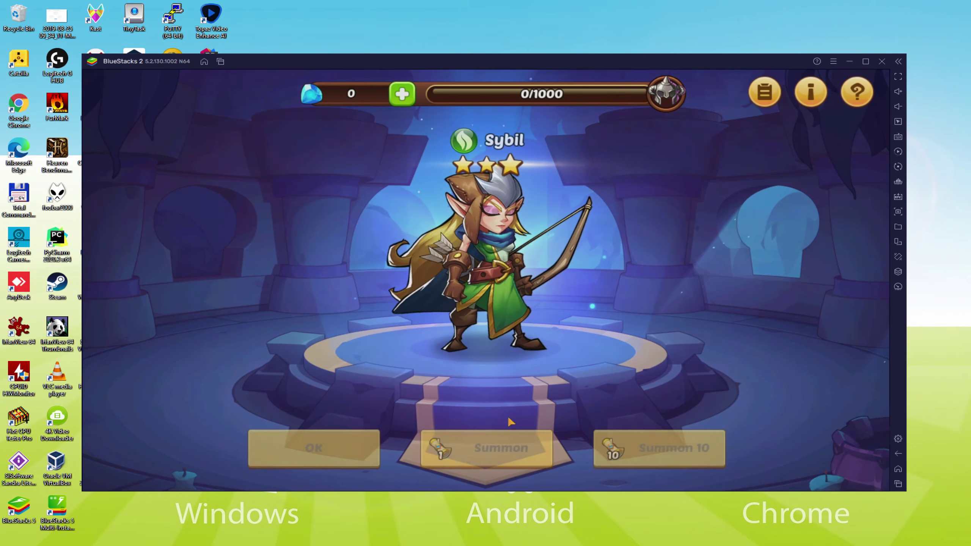
Step: Accept the summoned hero Sybil, leave the Summon Circle and enter the Campaign
{"action": "left_click", "coordinate": [337, 455]}
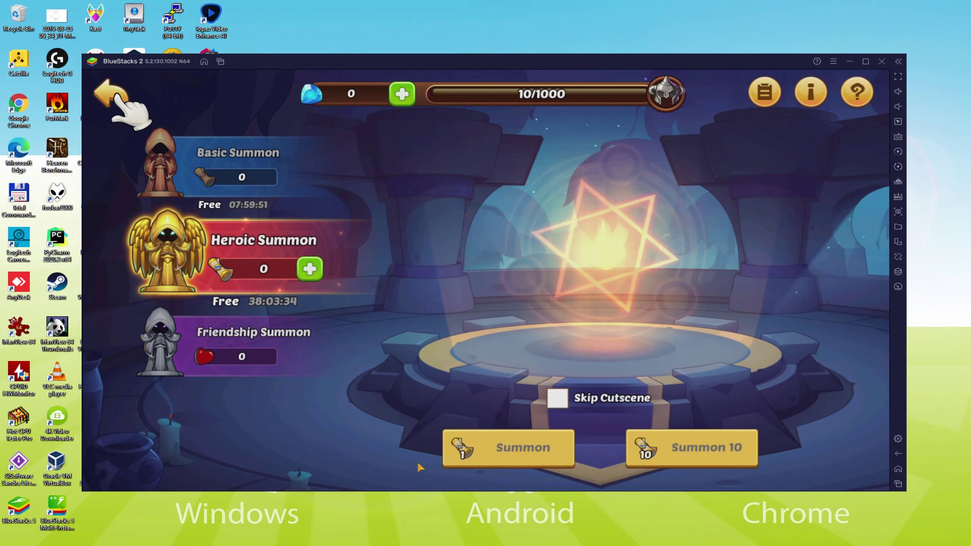
{"action": "left_click", "coordinate": [112, 96]}
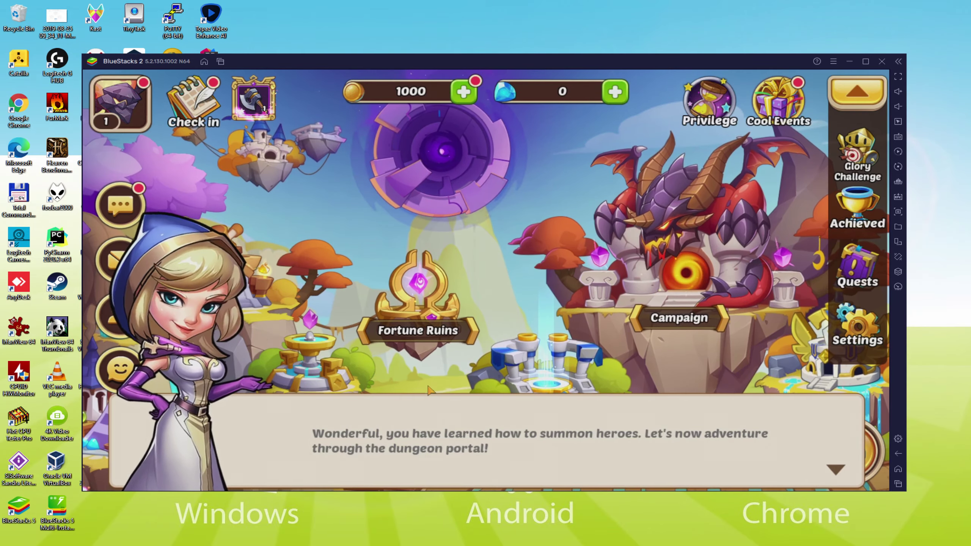
{"action": "left_click", "coordinate": [755, 424]}
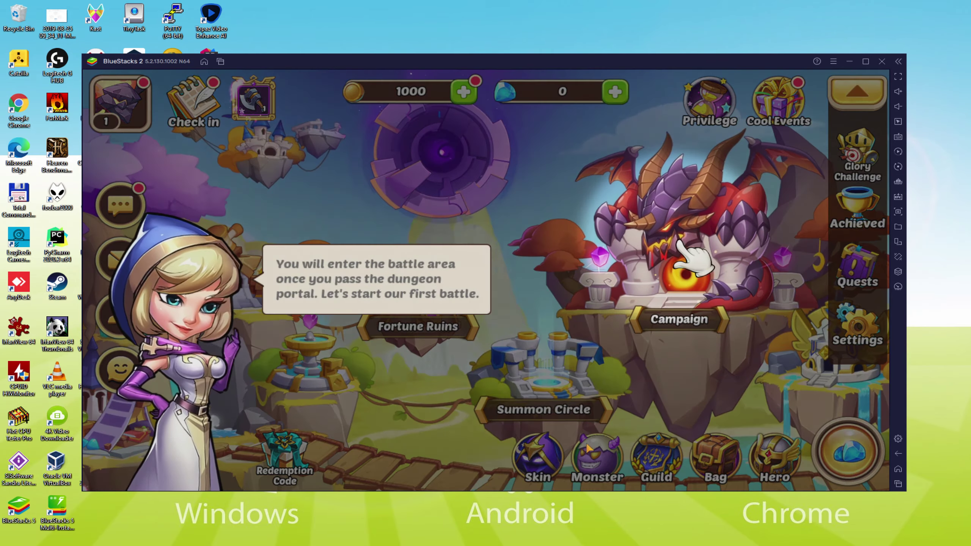
{"action": "left_click", "coordinate": [679, 290]}
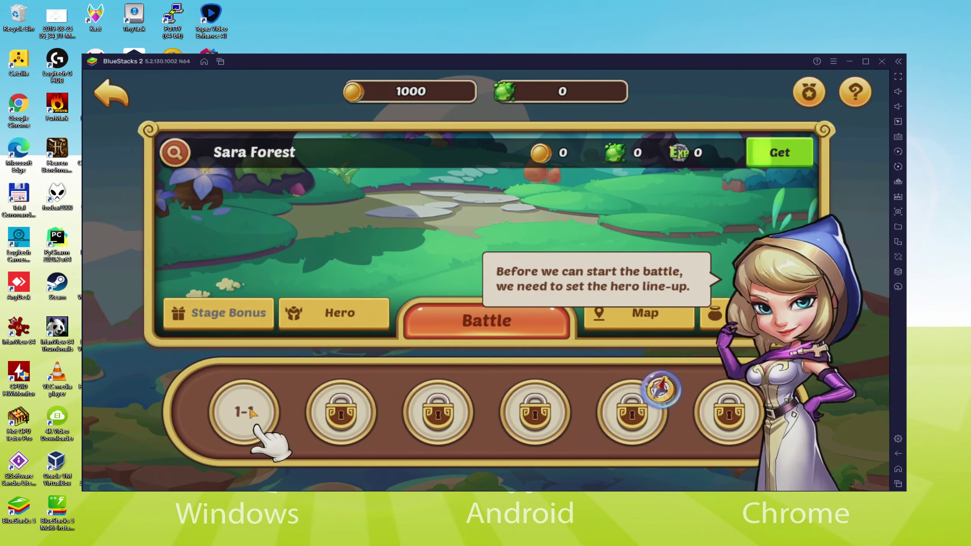
Step: Deploy Sybil and Blackstone for stage 1-1 and start the battle
{"action": "left_click", "coordinate": [245, 412]}
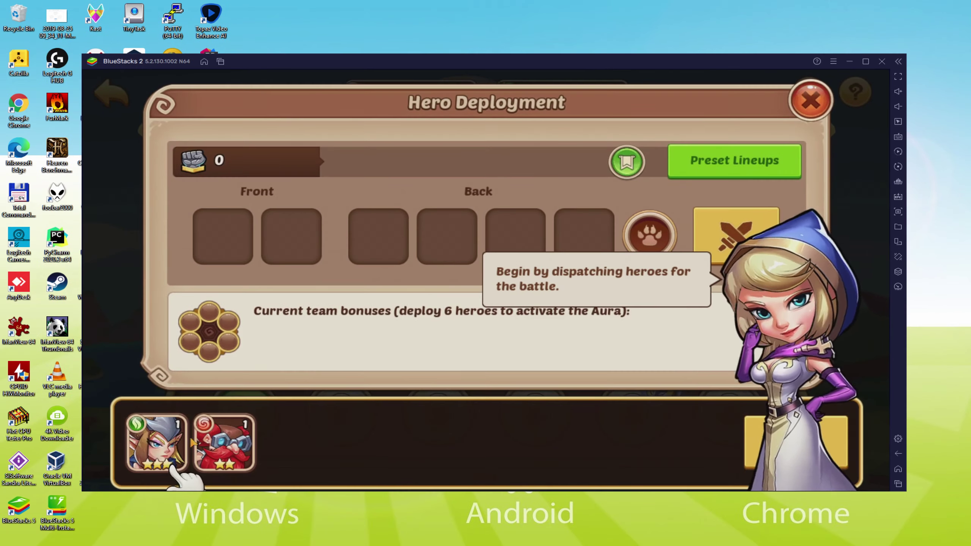
{"action": "left_click", "coordinate": [151, 443]}
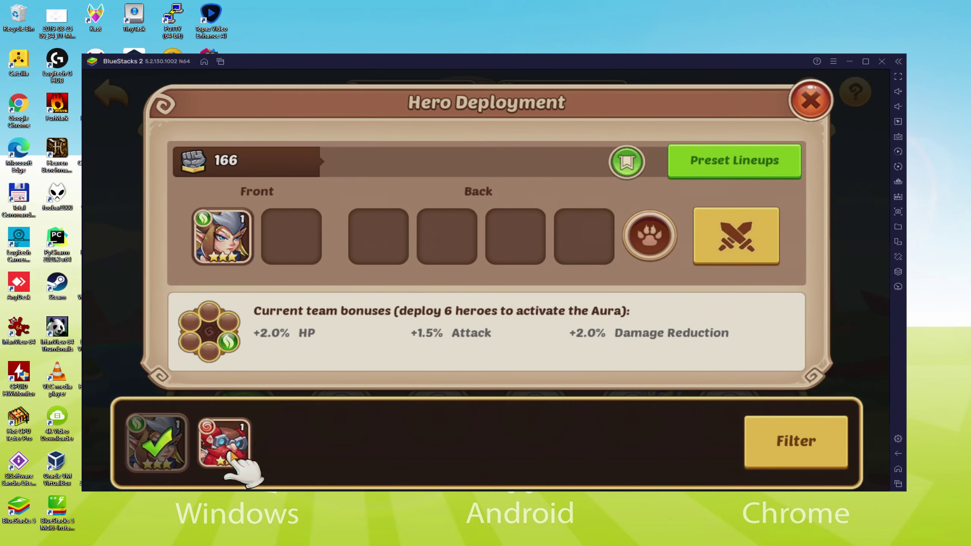
{"action": "left_click", "coordinate": [229, 444]}
{"action": "left_click", "coordinate": [736, 235]}
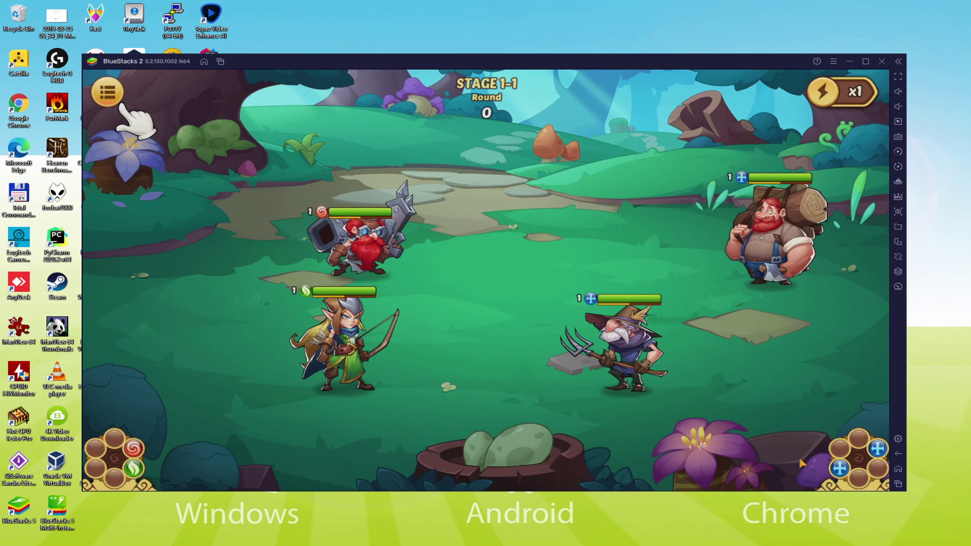
Step: View and close the in-battle information on stage 1-1, then confirm the victory rewards and return to the game's main screen
{"action": "left_click", "coordinate": [108, 92]}
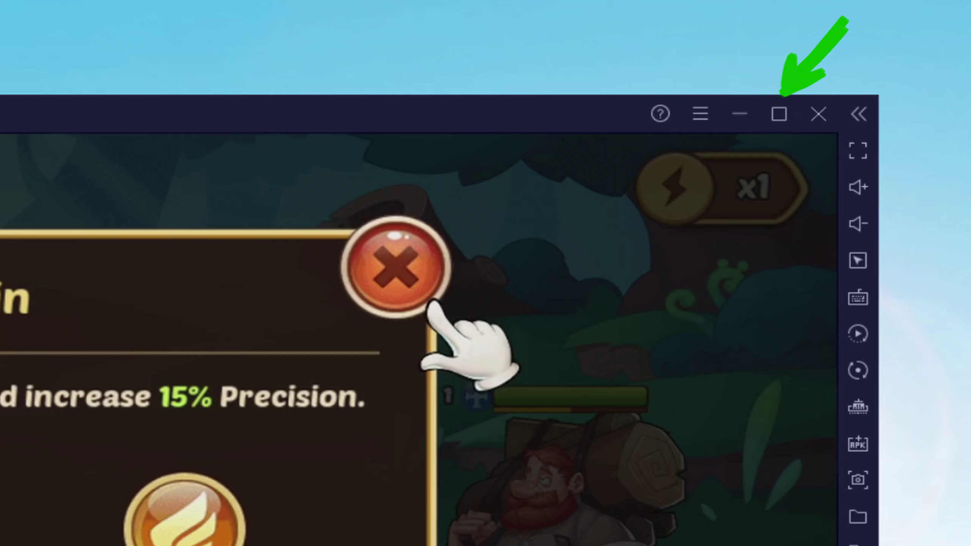
{"action": "left_click", "coordinate": [363, 297]}
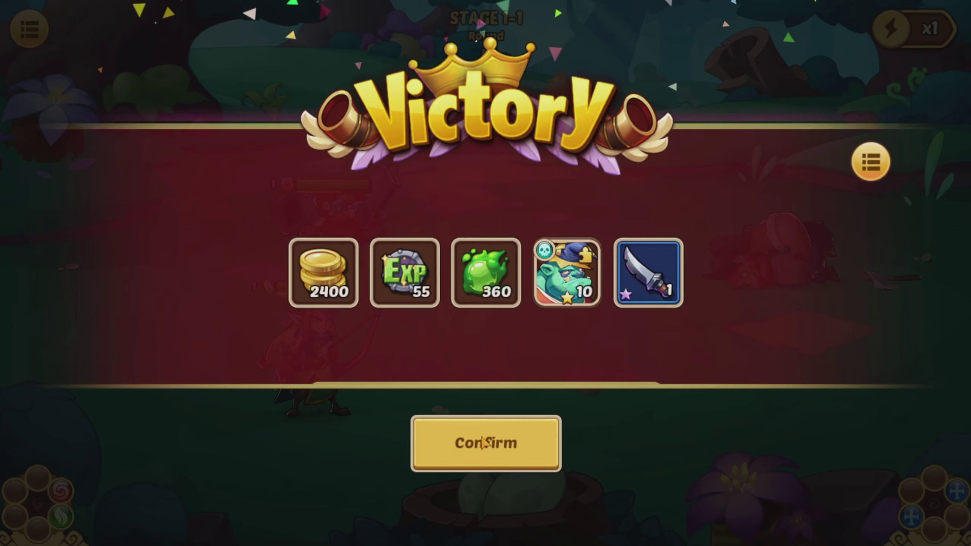
{"action": "left_click", "coordinate": [483, 443]}
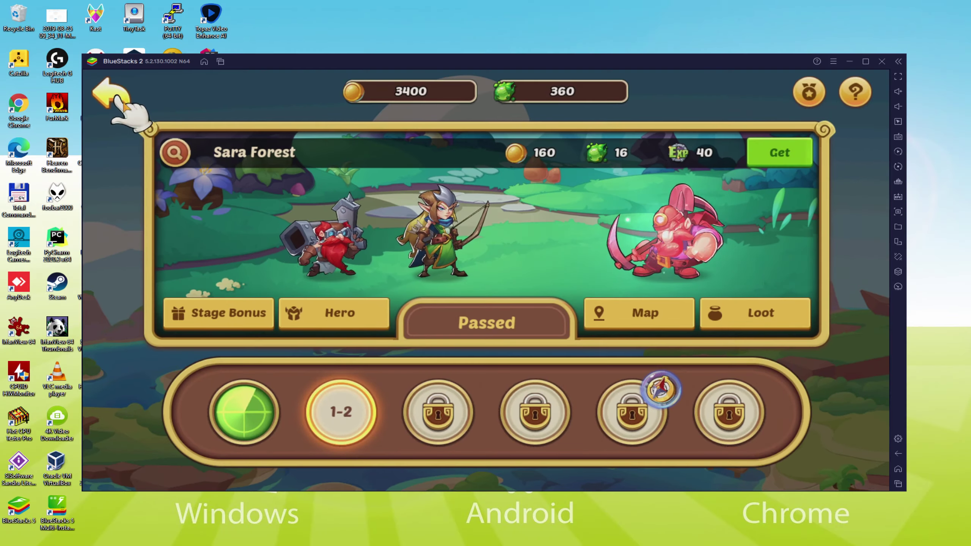
{"action": "left_click", "coordinate": [34, 29]}
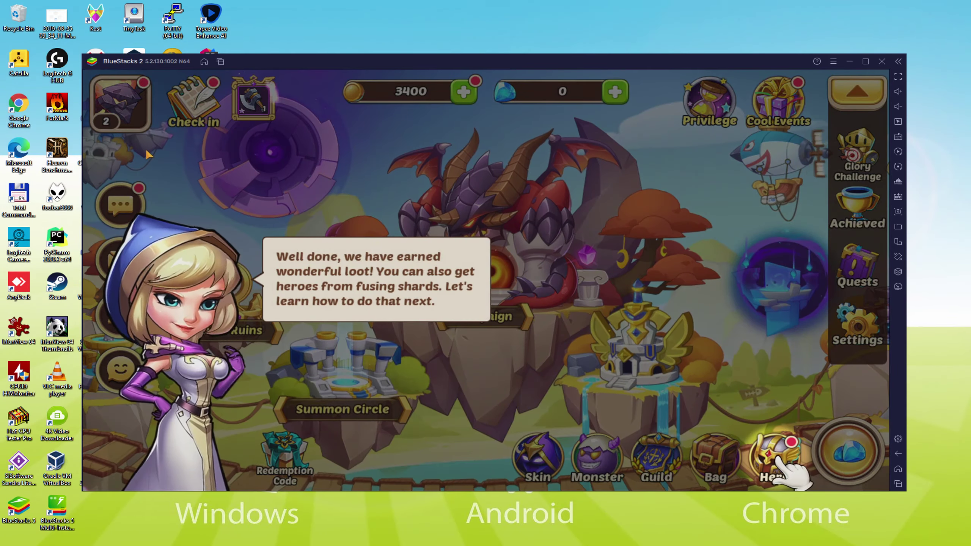
Step: Summon two 1-Star Foolish heroes from the collected hero shards and return to the game's main screen
{"action": "left_click", "coordinate": [779, 460]}
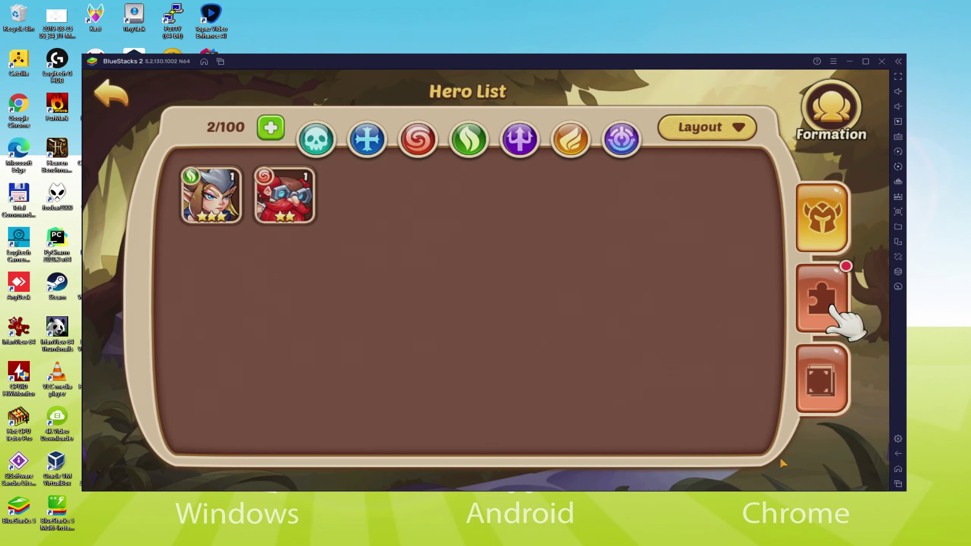
{"action": "left_click", "coordinate": [822, 300]}
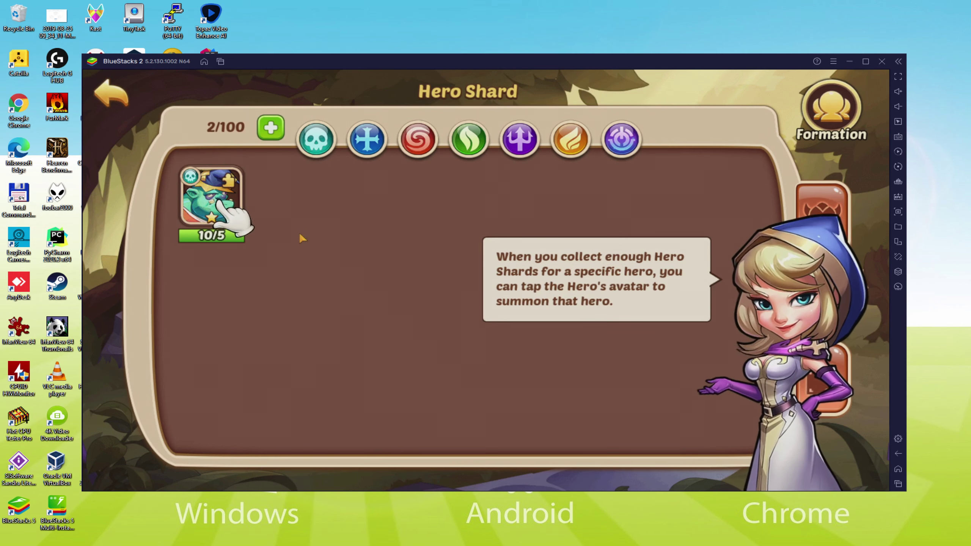
{"action": "left_click", "coordinate": [212, 197]}
{"action": "left_click", "coordinate": [605, 342]}
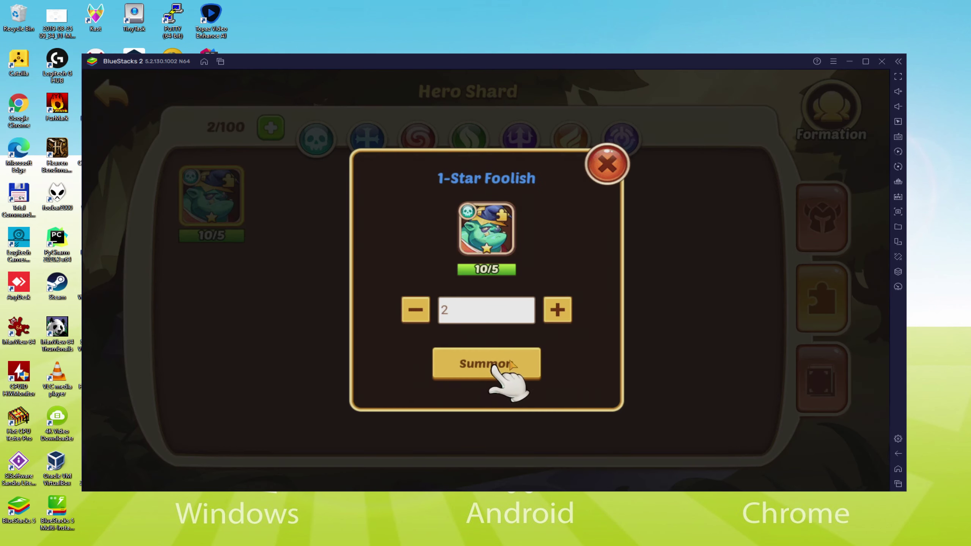
{"action": "left_click", "coordinate": [511, 363]}
{"action": "left_click", "coordinate": [492, 391]}
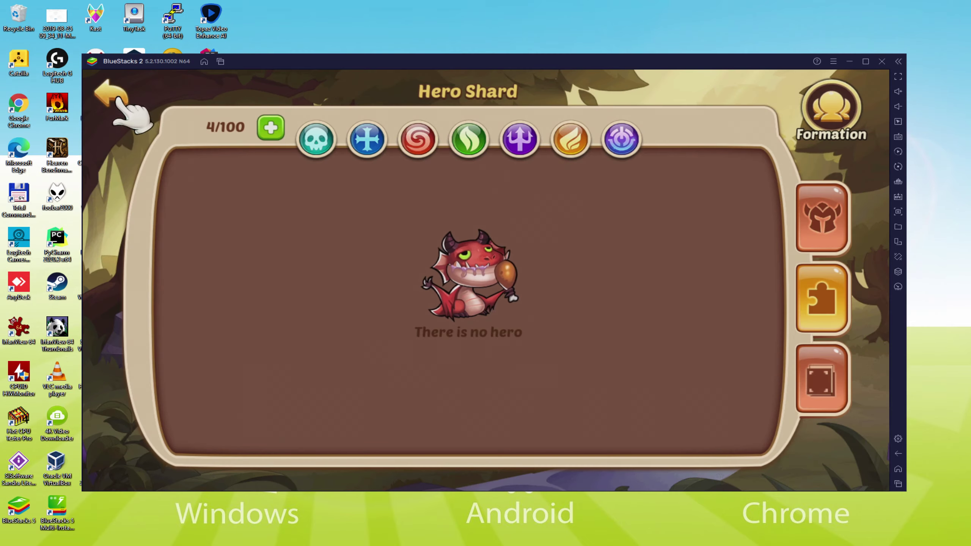
{"action": "left_click", "coordinate": [110, 94]}
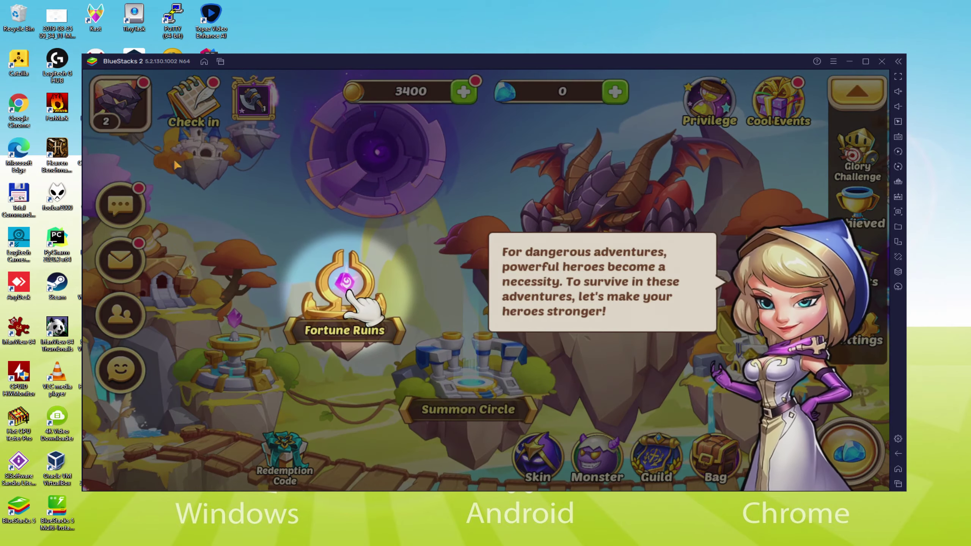
Step: Disassemble one 1-star hero in the Fortune Ruins and open the BlueStacks controls editor
{"action": "left_click", "coordinate": [369, 305]}
{"action": "left_click", "coordinate": [369, 313]}
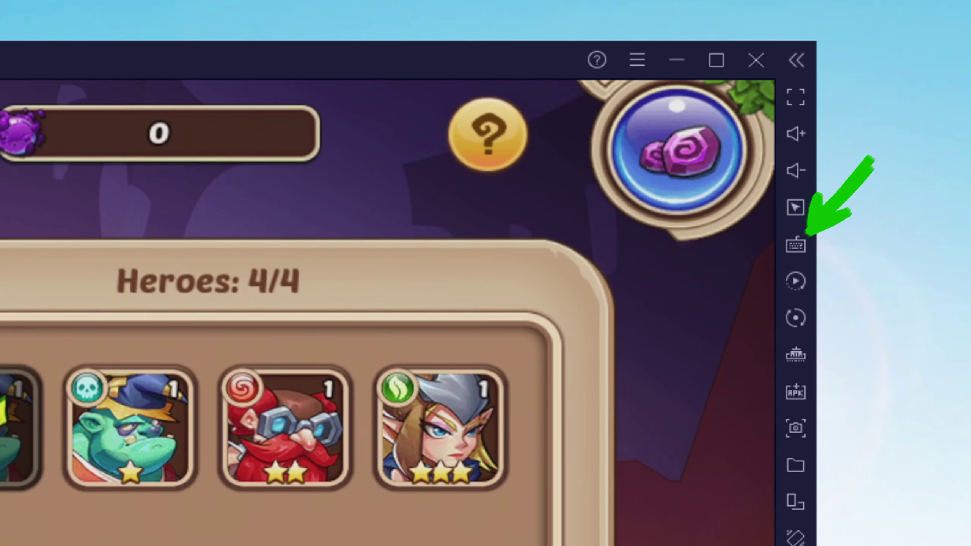
{"action": "left_click", "coordinate": [15, 424]}
{"action": "left_click", "coordinate": [412, 432]}
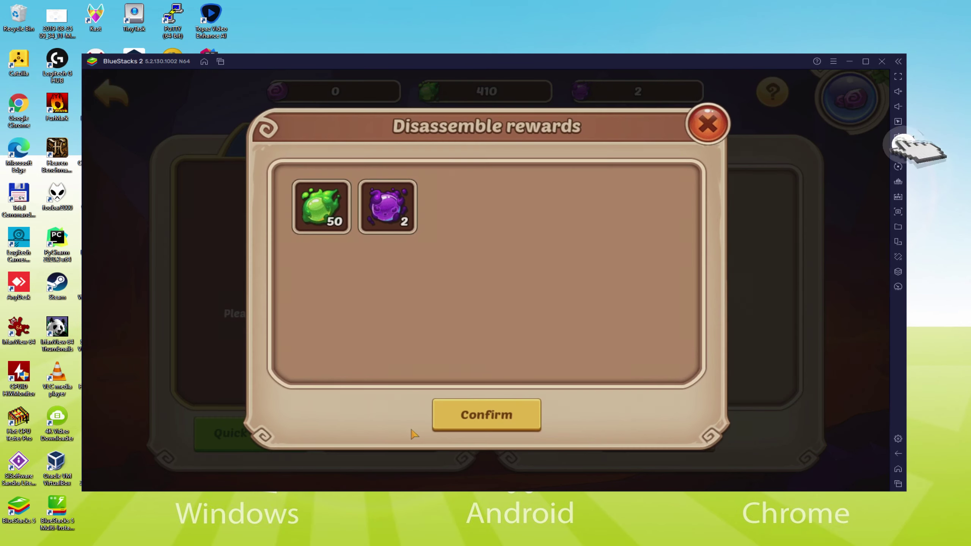
{"action": "key", "text": "ctrl+shift+a"}
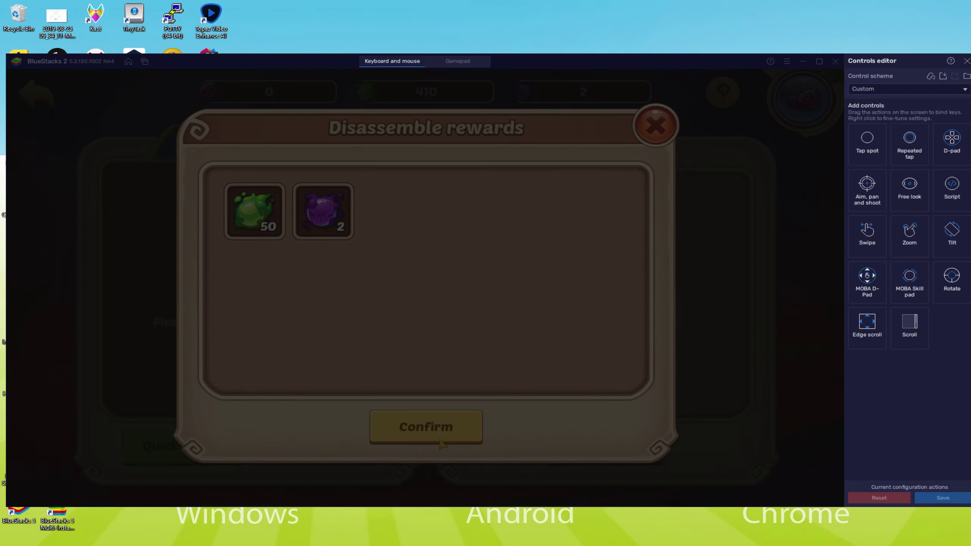
Step: Confirm the disassemble rewards, leave the Fortune Ruins and open Sybil's details from the Hero List
{"action": "left_click", "coordinate": [429, 427]}
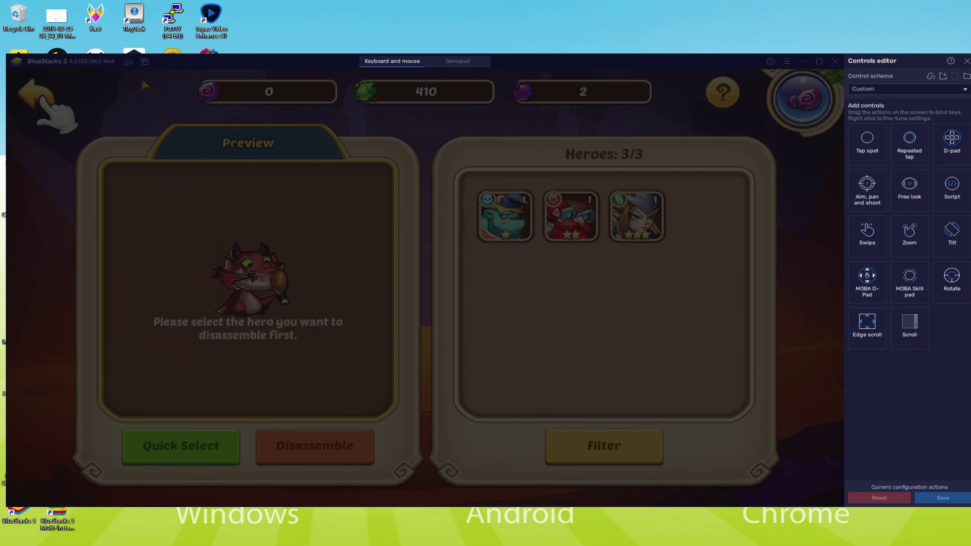
{"action": "left_click", "coordinate": [37, 93]}
{"action": "left_click", "coordinate": [714, 479]}
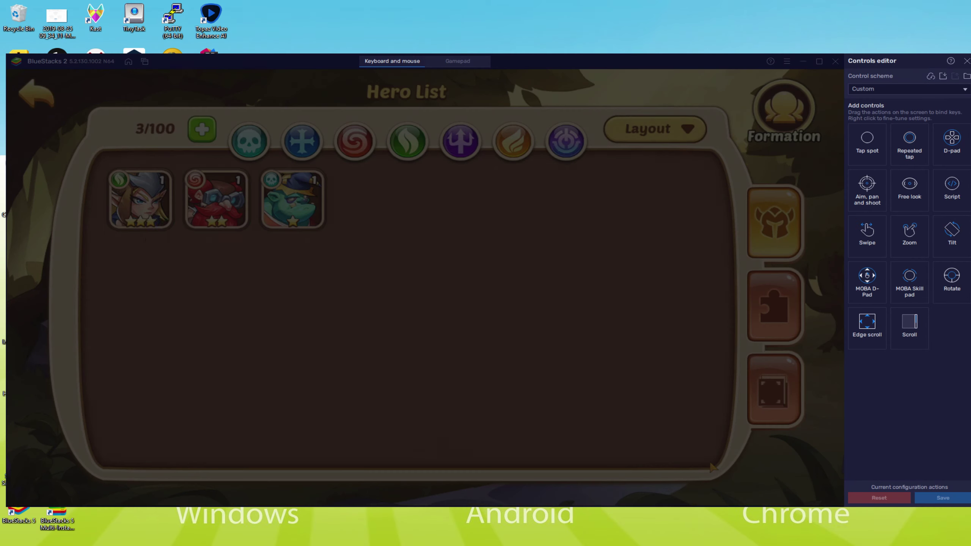
{"action": "left_click", "coordinate": [141, 198]}
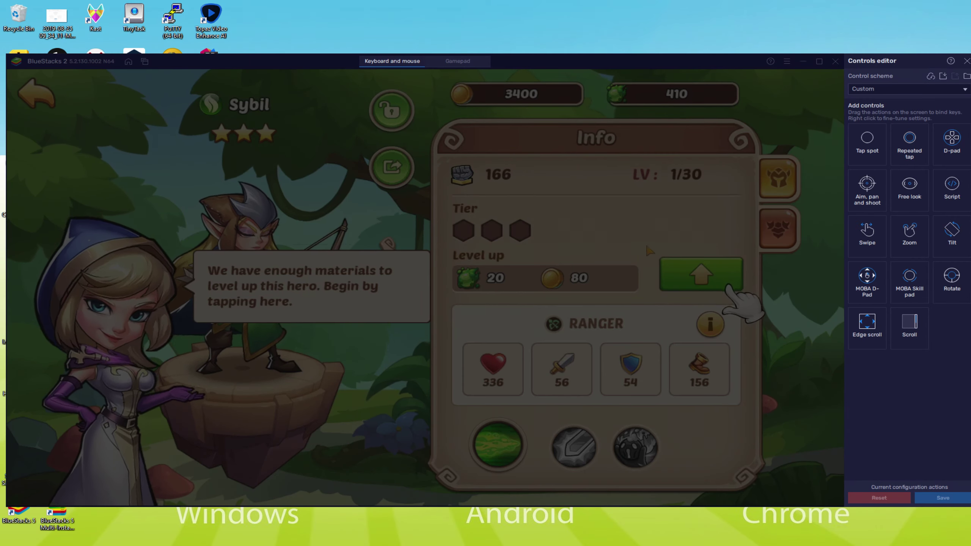
Step: Level Sybil up four times to level 5 and close the controls editor
{"action": "left_click", "coordinate": [701, 273]}
{"action": "left_click", "coordinate": [701, 274]}
{"action": "left_click", "coordinate": [700, 273]}
{"action": "left_click", "coordinate": [701, 274]}
{"action": "key", "text": "ctrl+shift+a"}
Step: Equip Sybil with the available blade in the weapon slot and leave the hero screens
{"action": "left_click", "coordinate": [837, 230]}
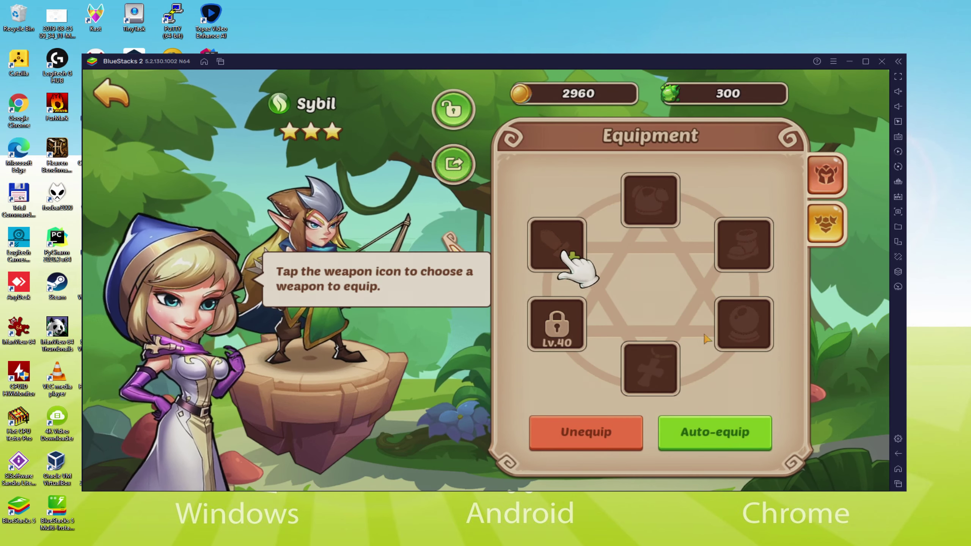
{"action": "left_click", "coordinate": [558, 244]}
{"action": "left_click", "coordinate": [325, 199]}
{"action": "left_click", "coordinate": [487, 336]}
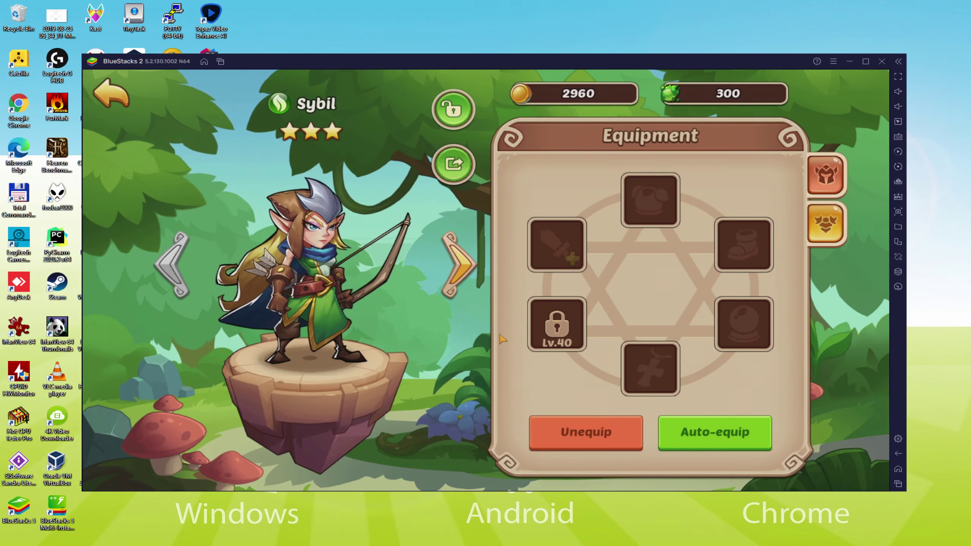
{"action": "left_click", "coordinate": [648, 403]}
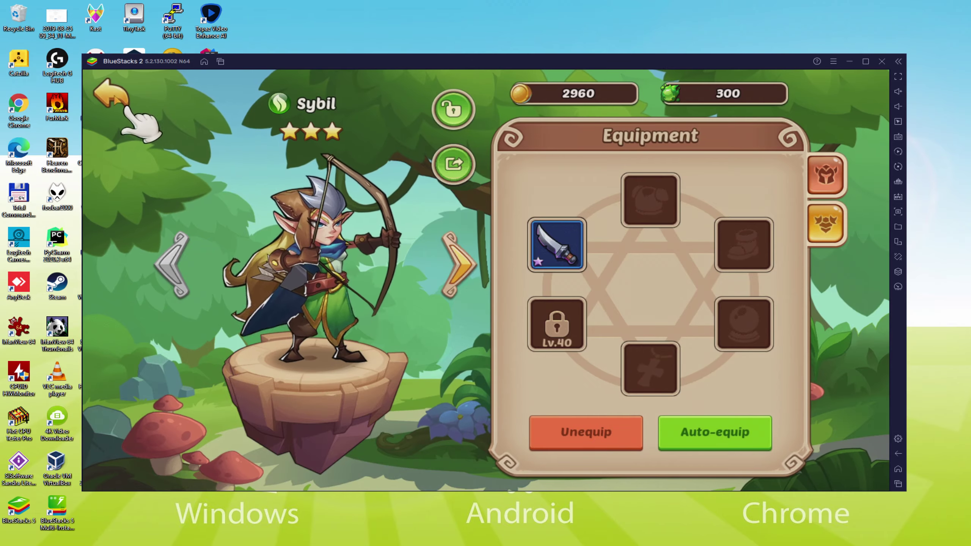
{"action": "key", "text": "Escape"}
{"action": "key", "text": "Escape"}
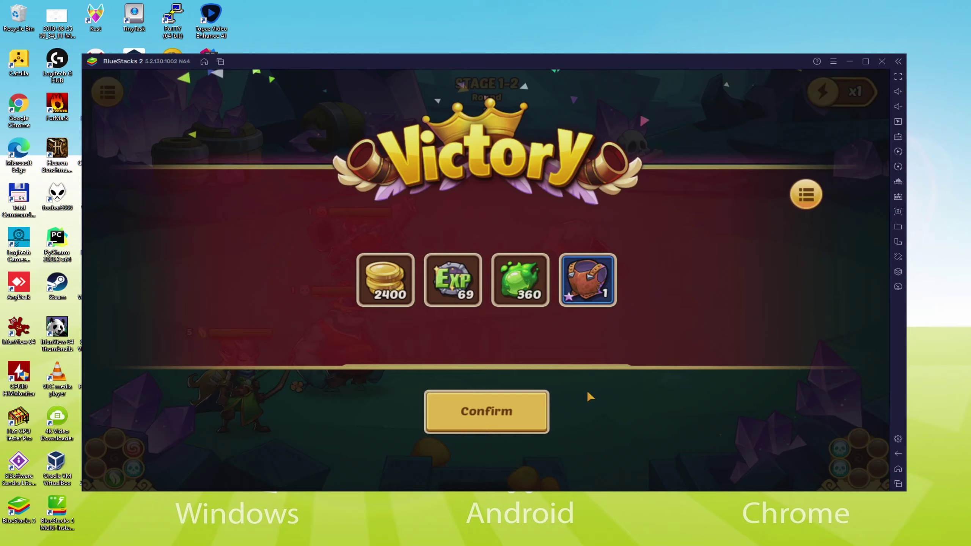
Step: Confirm the stage 1-2 victory rewards and close the Exclusive Master check-in window
{"action": "left_click", "coordinate": [528, 411]}
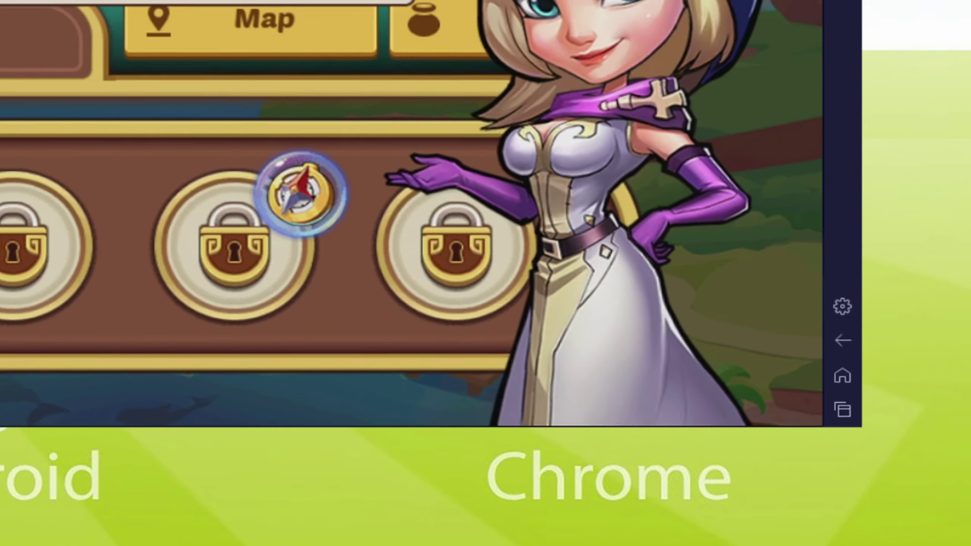
{"action": "left_click", "coordinate": [816, 243]}
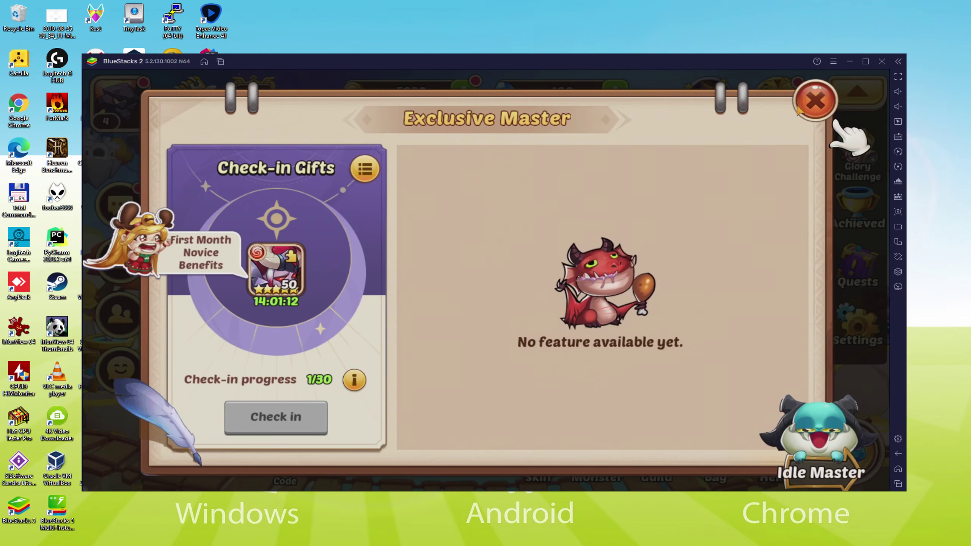
{"action": "left_click", "coordinate": [822, 102]}
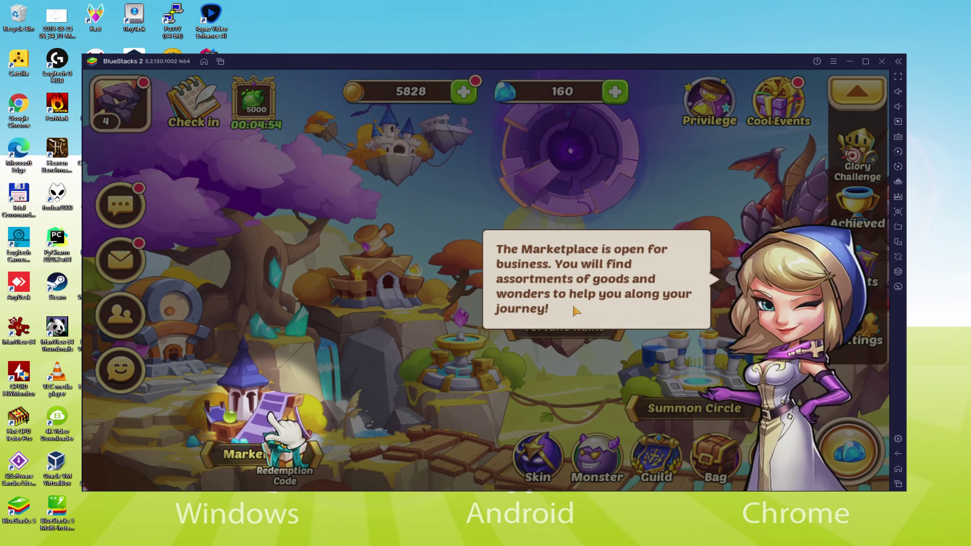
Step: Buy one Heroic Summon Scroll for 150 gems in the Marketplace and return to the game's main screen
{"action": "left_click", "coordinate": [262, 437]}
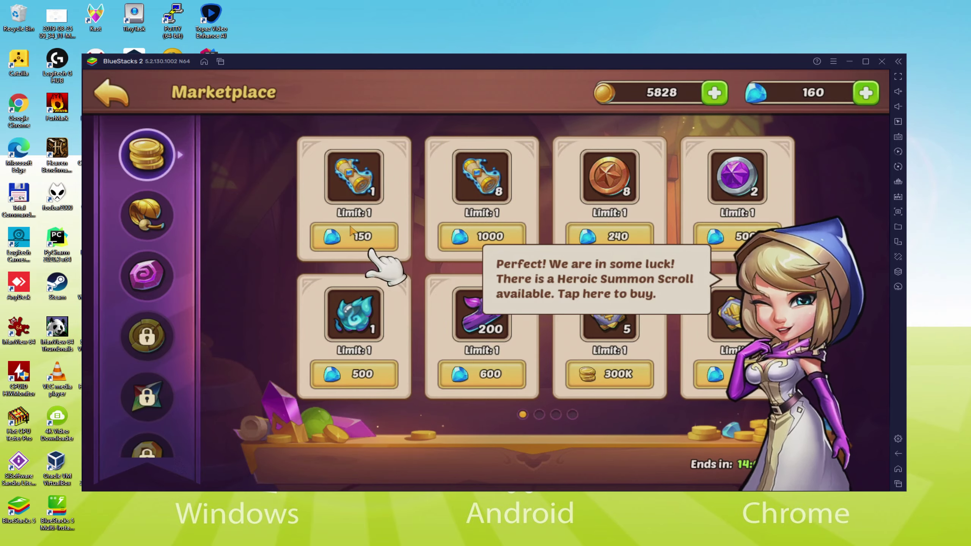
{"action": "left_click", "coordinate": [413, 316]}
{"action": "left_click", "coordinate": [565, 353]}
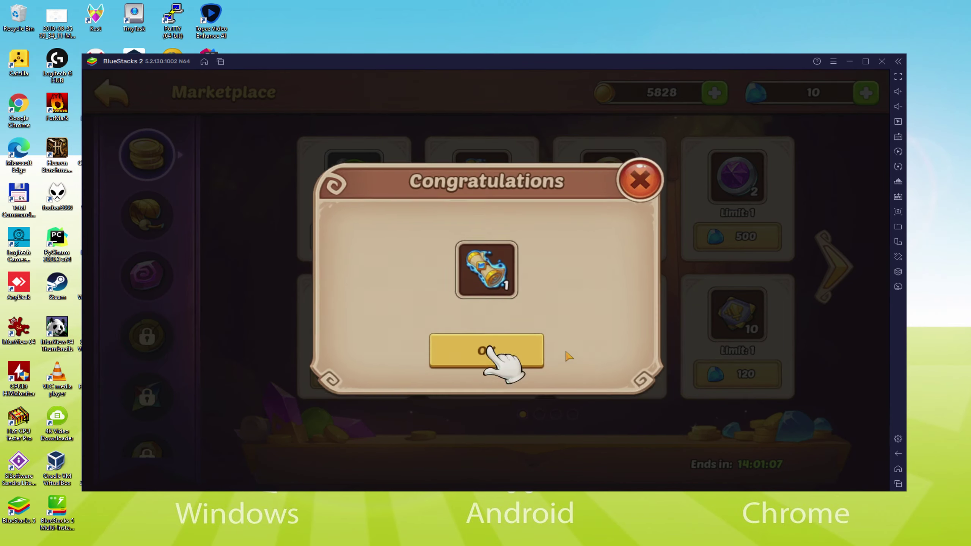
{"action": "left_click", "coordinate": [480, 357]}
{"action": "left_click", "coordinate": [111, 95]}
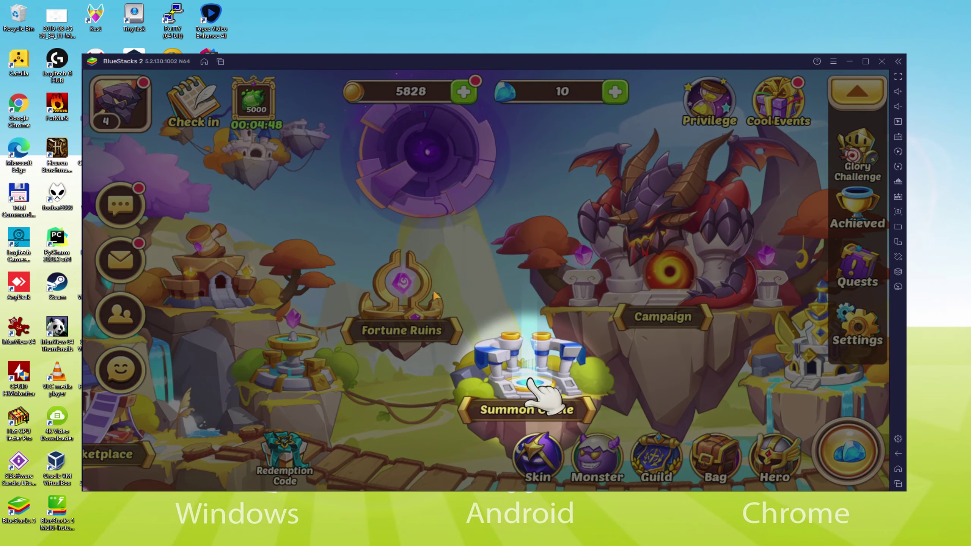
Step: Perform one Heroic Summon in the Summon Circle, accept the summoned hero and return to the main screen
{"action": "left_click", "coordinate": [514, 379]}
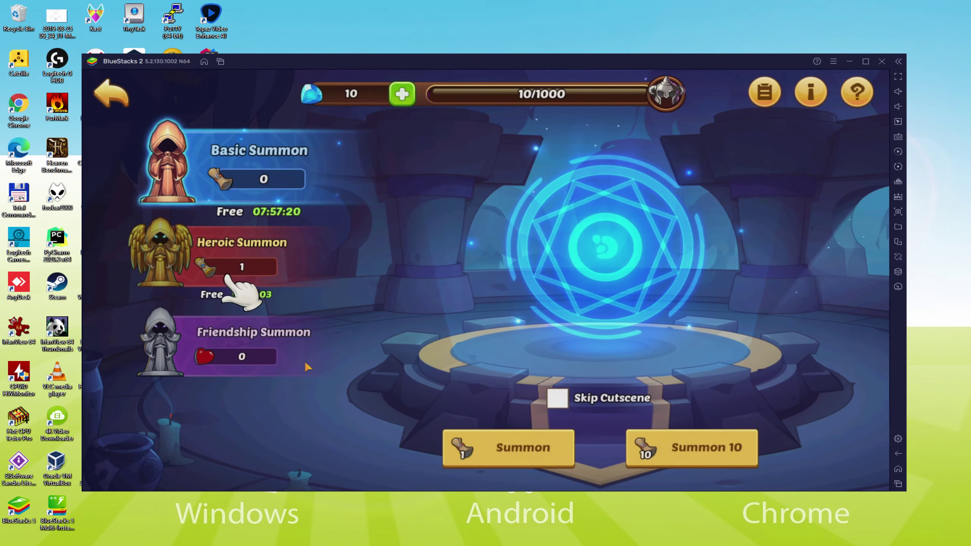
{"action": "left_click", "coordinate": [241, 266]}
{"action": "left_click", "coordinate": [533, 457]}
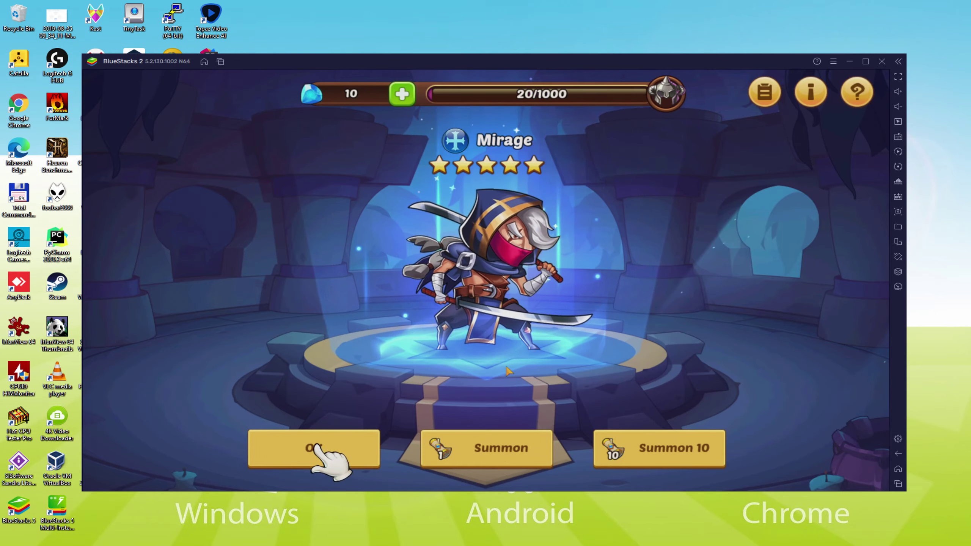
{"action": "left_click", "coordinate": [353, 441]}
{"action": "left_click", "coordinate": [144, 121]}
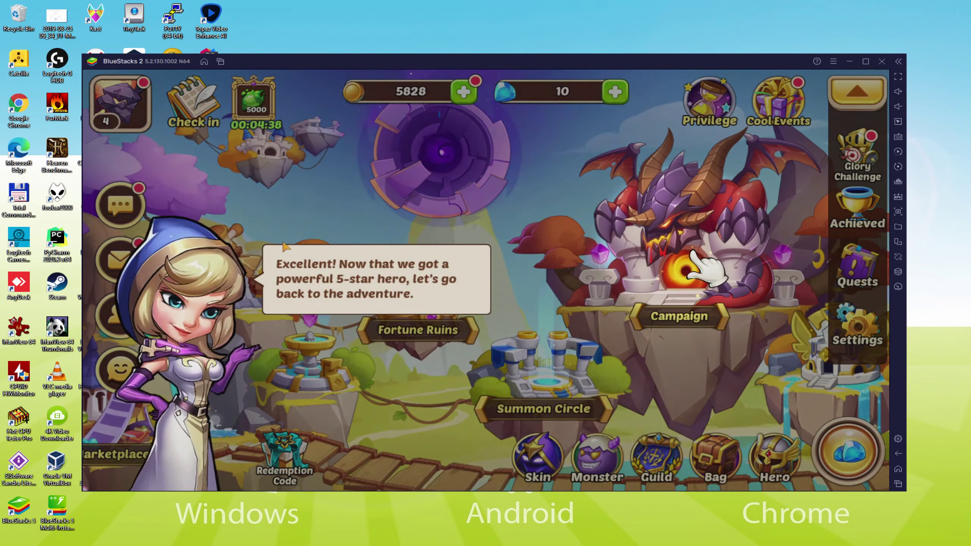
Step: Start the Campaign battle for stage 1-3 and set the battle speed to x2
{"action": "left_click", "coordinate": [674, 316]}
{"action": "left_click", "coordinate": [486, 321]}
{"action": "left_click", "coordinate": [151, 457]}
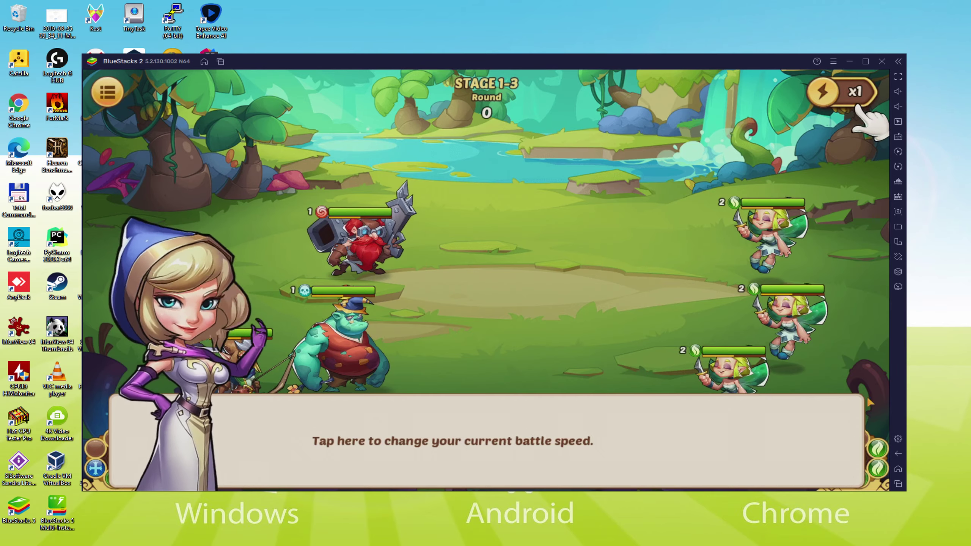
{"action": "left_click", "coordinate": [847, 115]}
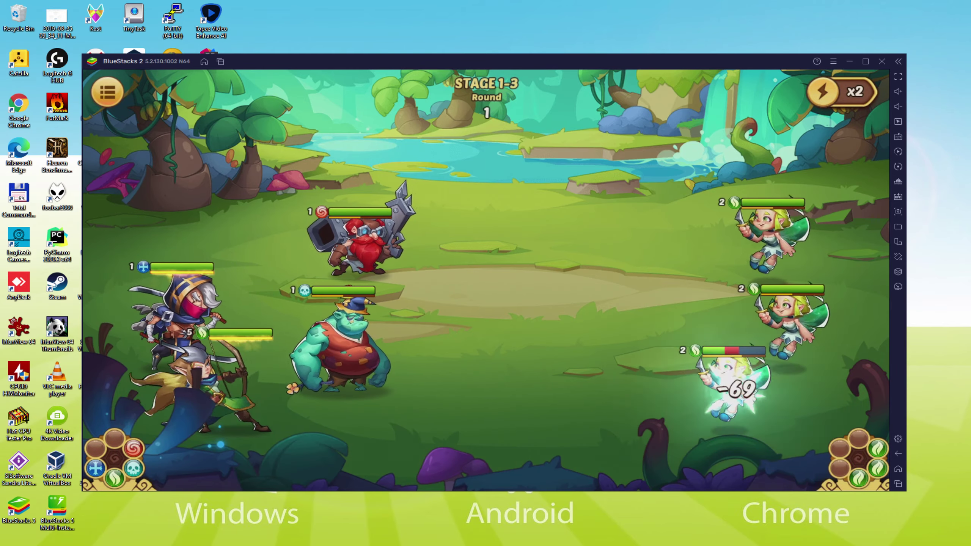